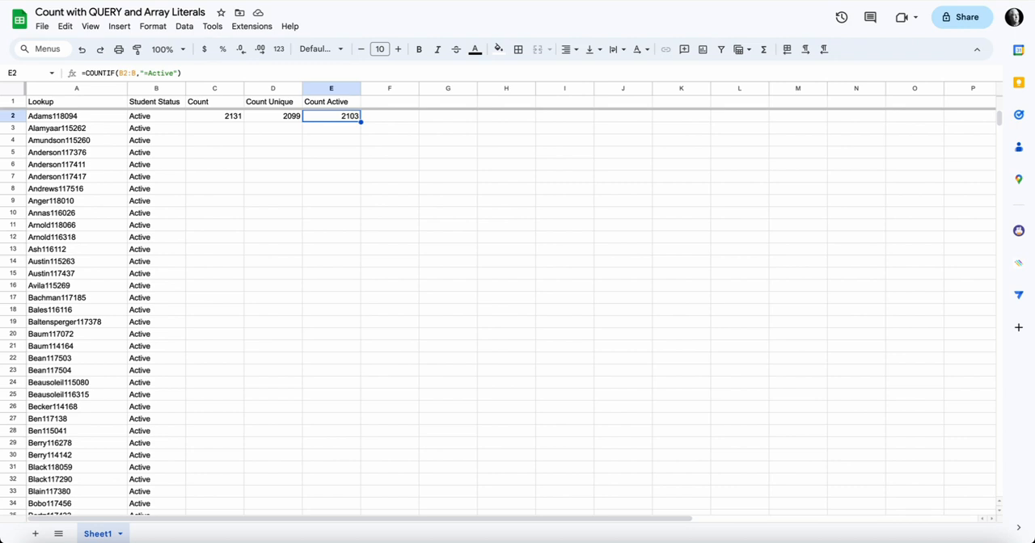
Review the existing formulas under Count, Count Unique and Count Active in cells C2, D2 and E2.
{"action": "left_click", "coordinate": [214, 116]}
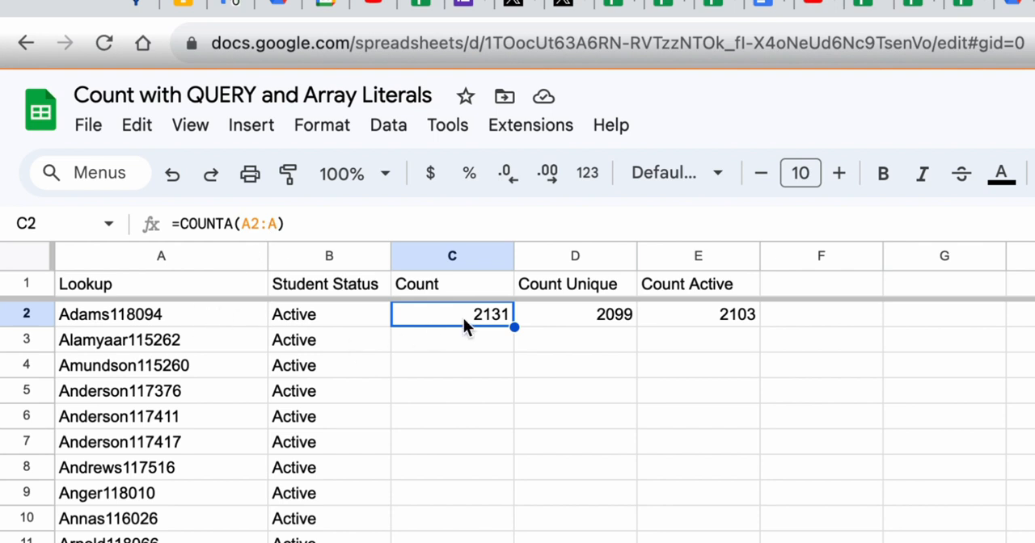
{"action": "left_click", "coordinate": [565, 324]}
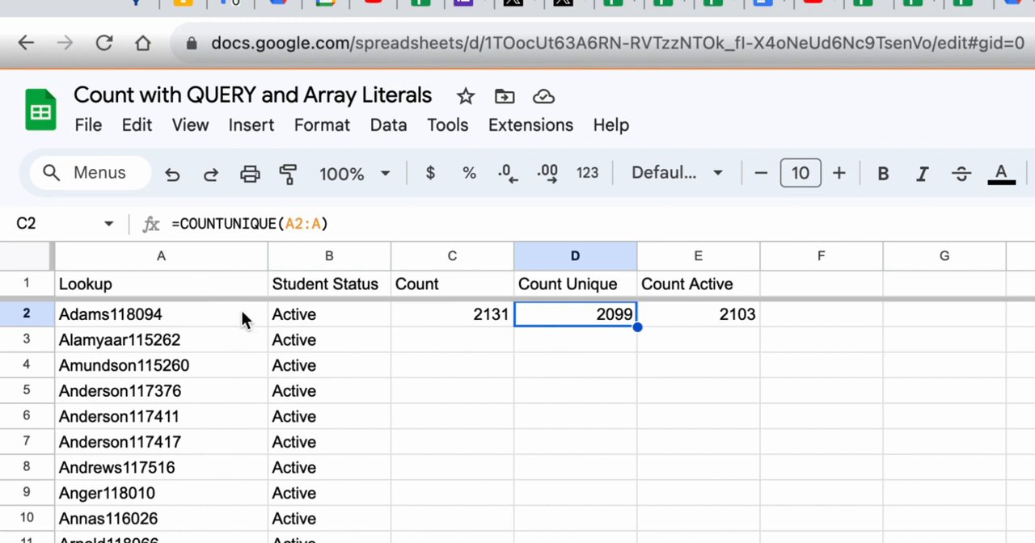
{"action": "left_click", "coordinate": [710, 311]}
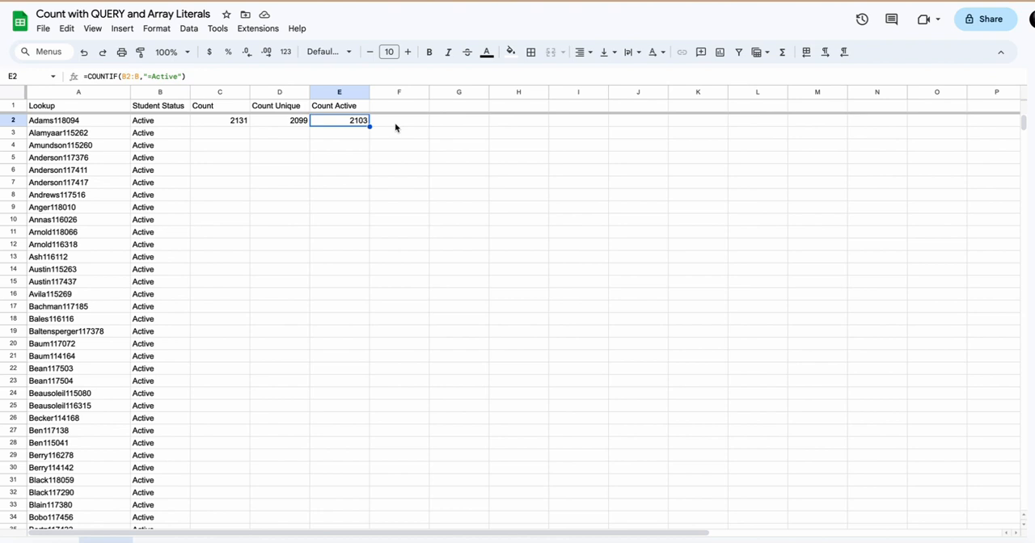
Enter the header "Count Unique Active" in cell F1.
{"action": "left_click", "coordinate": [394, 108]}
{"action": "type", "text": "Count Uni"}
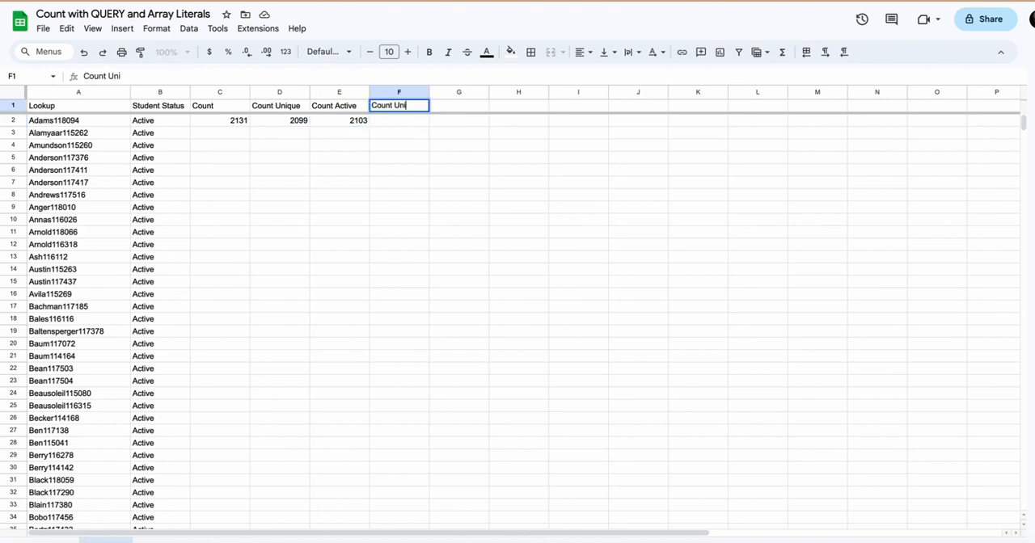
{"action": "type", "text": "que Active"}
{"action": "key", "text": "Return"}
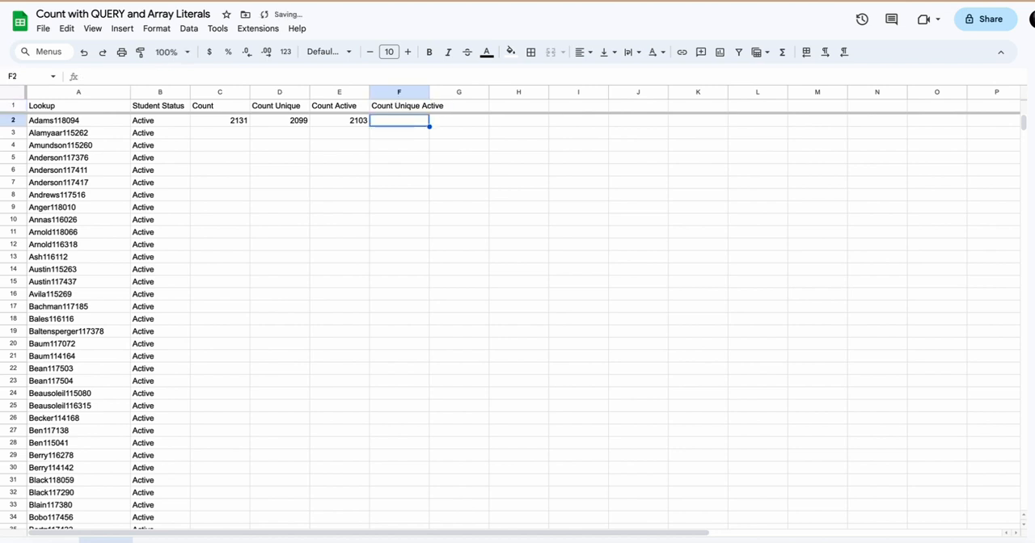
Begin a QUERY formula in F2 with the array literal {UNIQUE(A:B)} as its data argument.
{"action": "type", "text": "="}
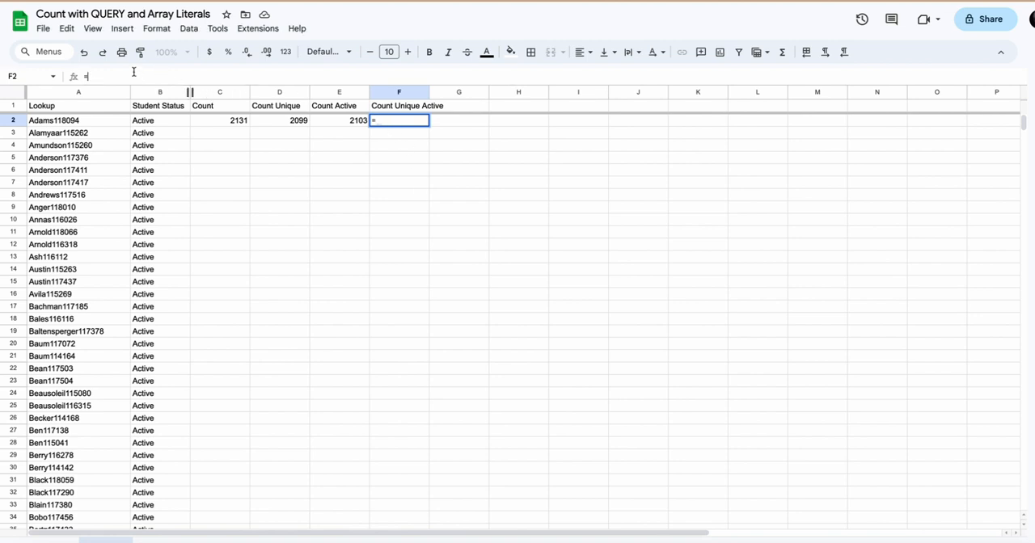
{"action": "type", "text": "QUERY("}
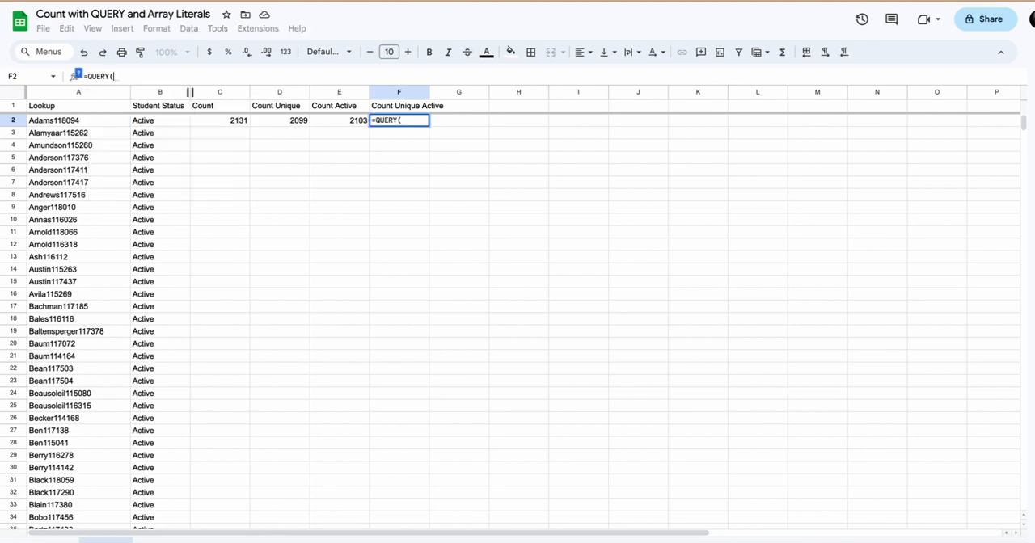
{"action": "type", "text": "{"}
{"action": "type", "text": "Uni"}
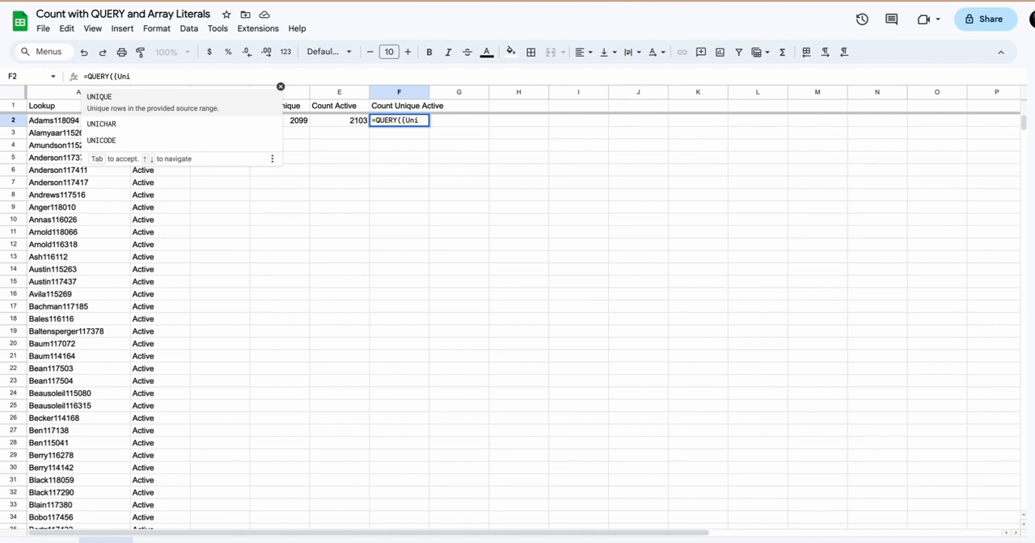
{"action": "type", "text": "q"}
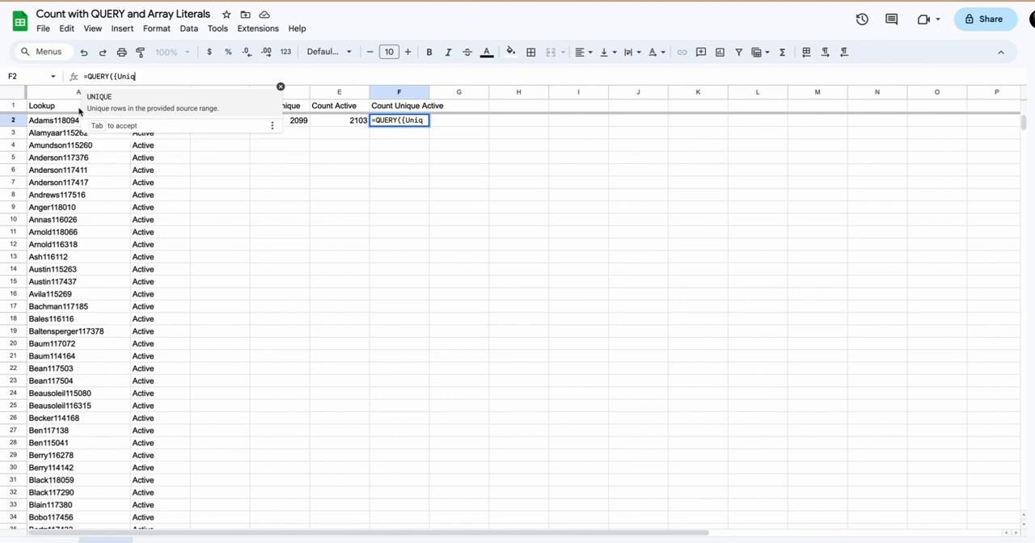
{"action": "key", "text": "Tab"}
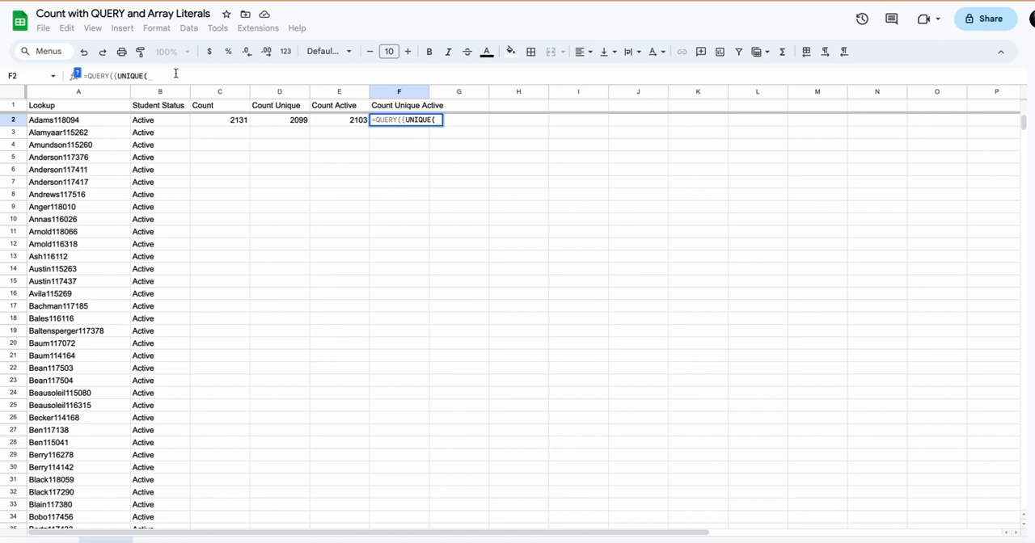
{"action": "type", "text": "A:B"}
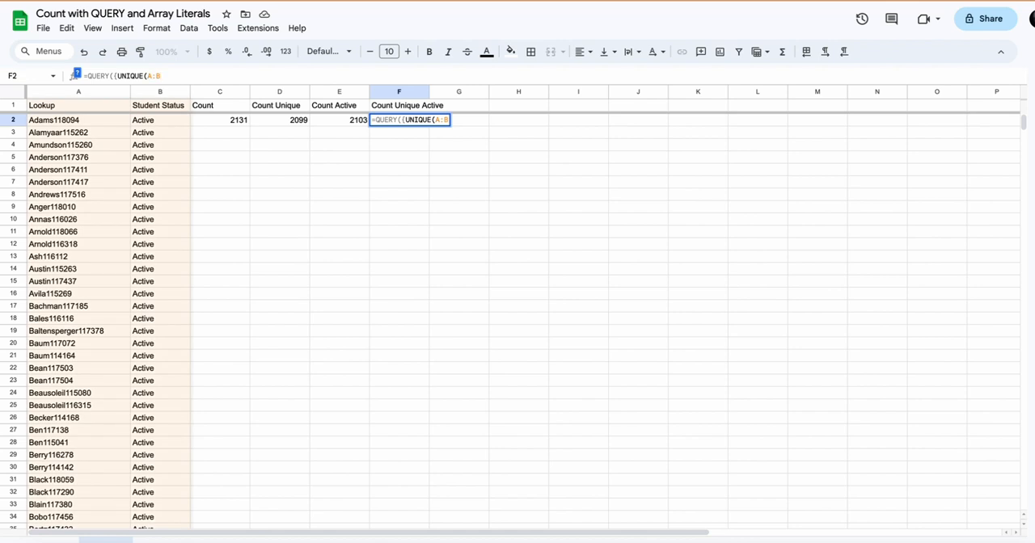
{"action": "type", "text": ")"}
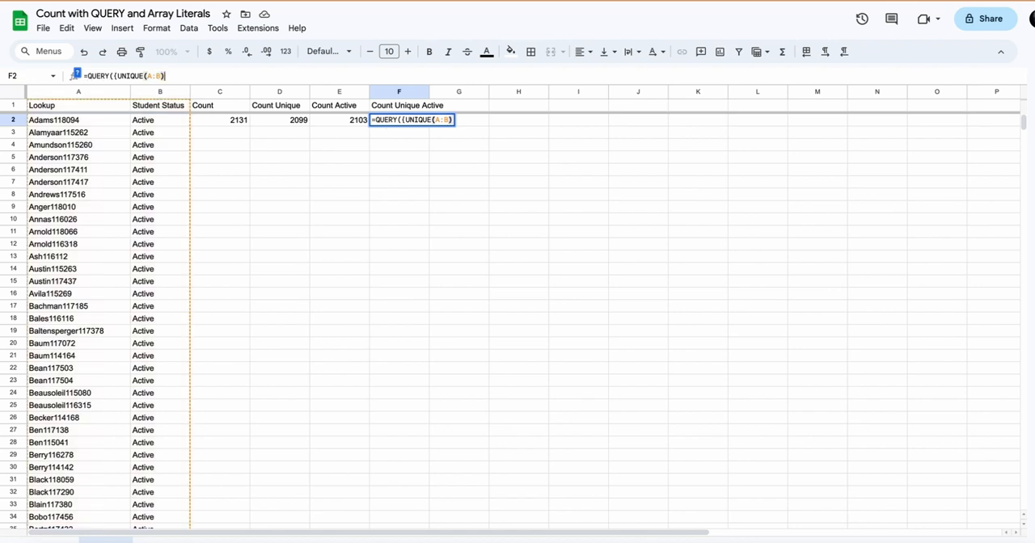
{"action": "type", "text": "}"}
{"action": "left_click", "coordinate": [78, 74]}
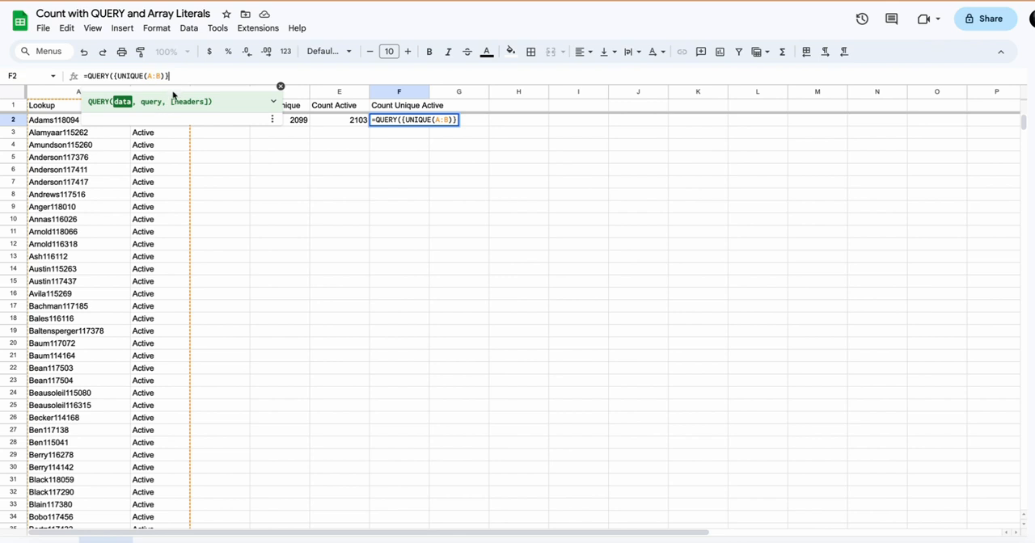
Add the query argument to the F2 formula, starting its string with select count(Col2).
{"action": "type", "text": ","}
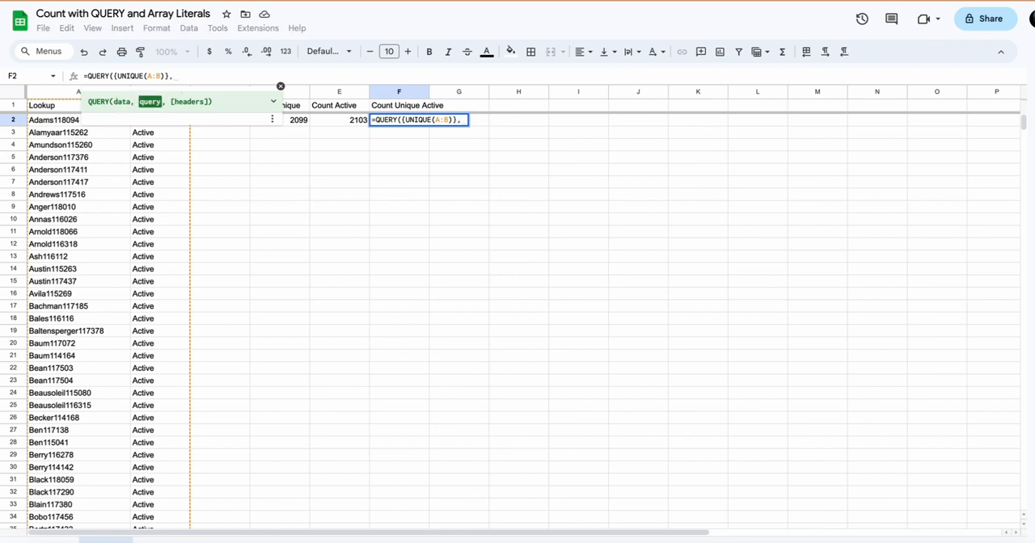
{"action": "type", "text": " \"select"}
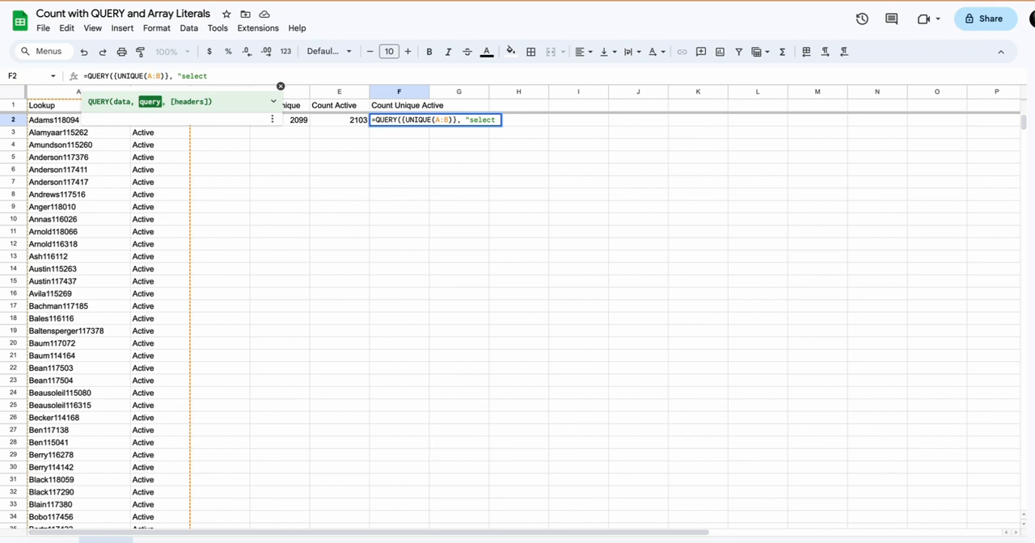
{"action": "type", "text": "count"}
{"action": "key", "text": "BackSpace"}
{"action": "type", "text": "("}
{"action": "type", "text": "Col"}
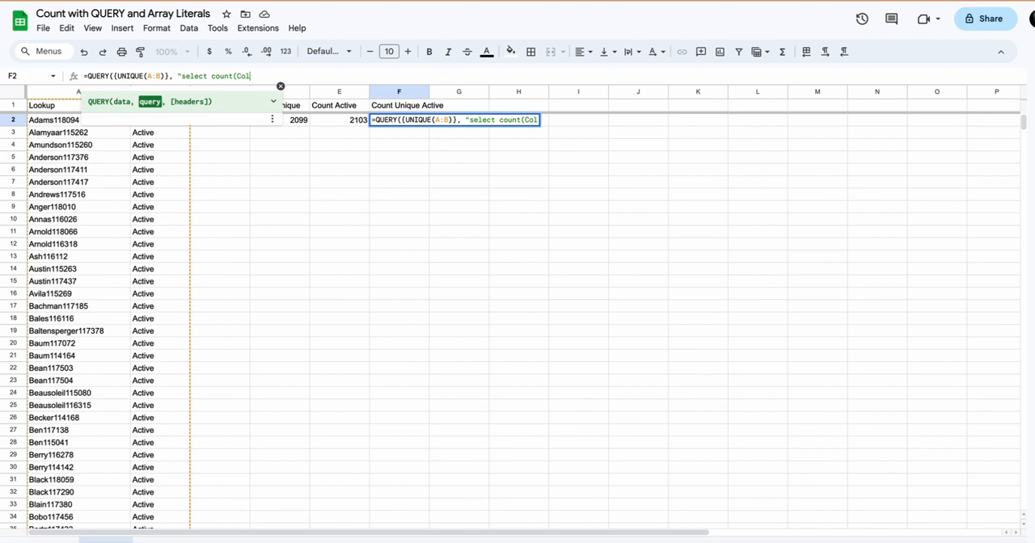
{"action": "type", "text": "2) where Col 2 = '"}
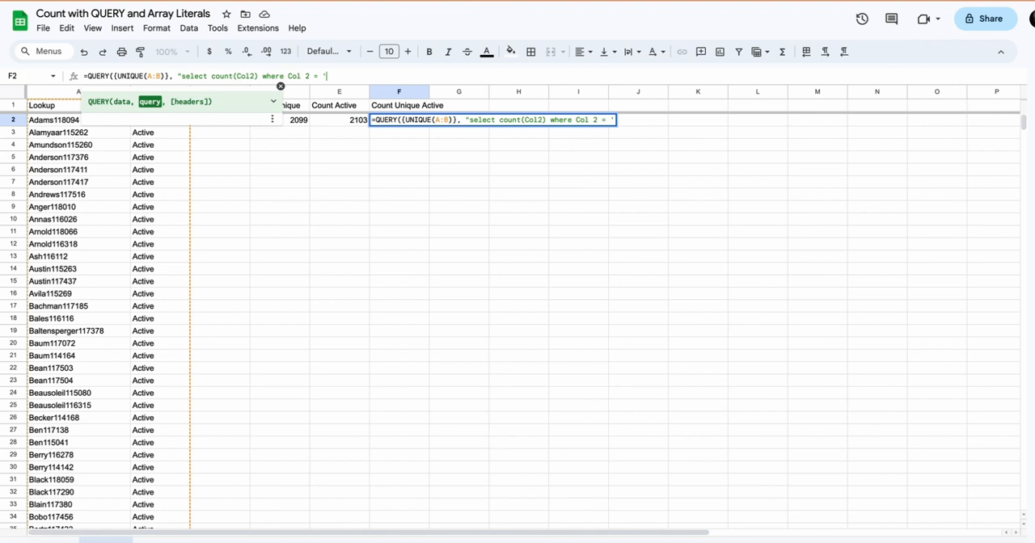
{"action": "type", "text": "Active'"}
Extend the F2 query string with where Col 2 = 'Active', close the formula and commit it.
{"action": "type", "text": ")"}
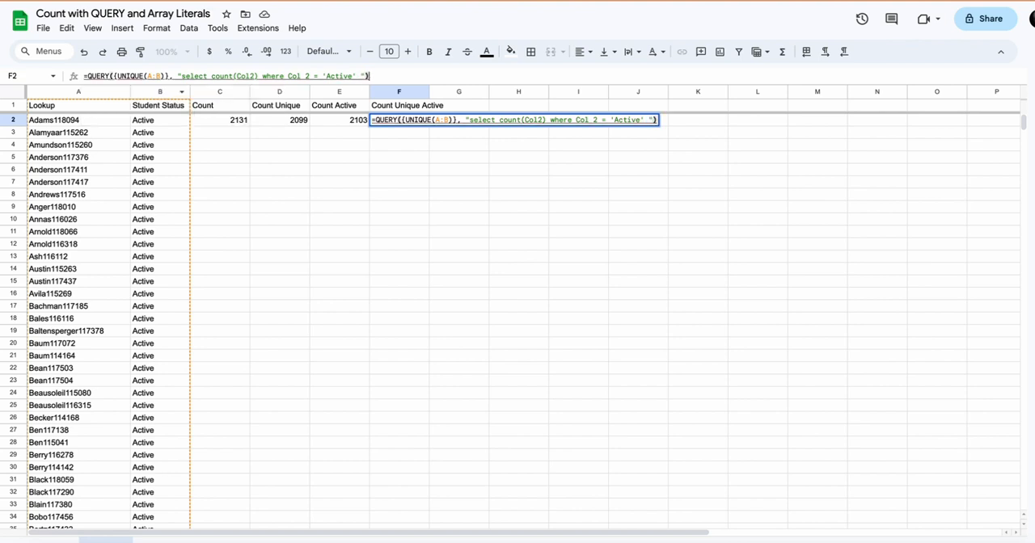
{"action": "key", "text": "Return"}
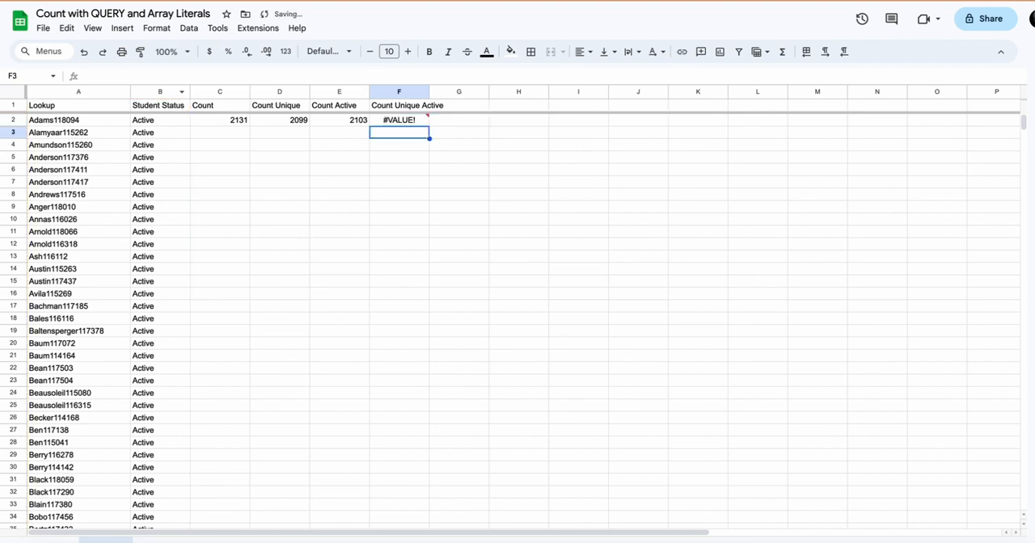
Correct the column reference in the where clause of the F2 formula to Col2.
{"action": "left_click", "coordinate": [412, 120]}
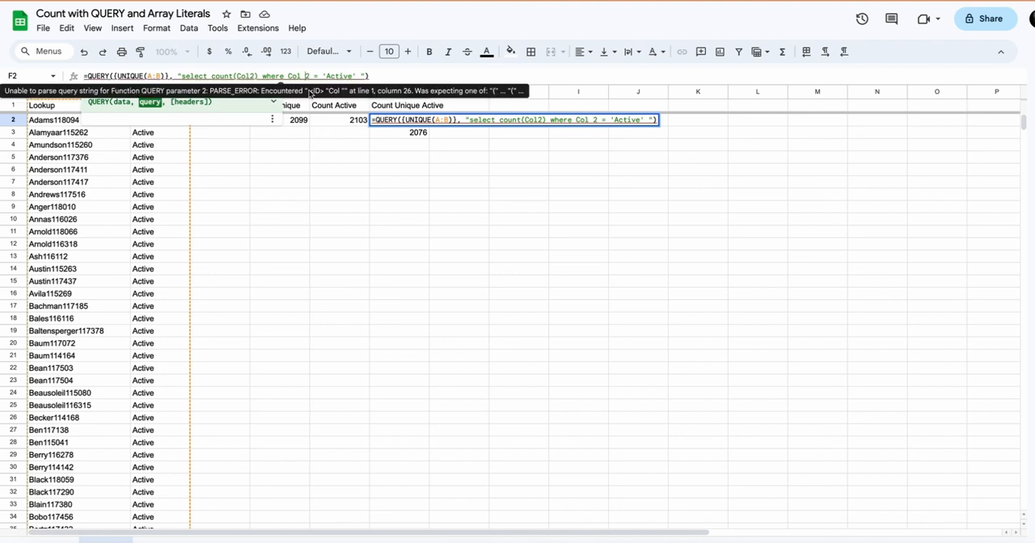
{"action": "key", "text": "Return"}
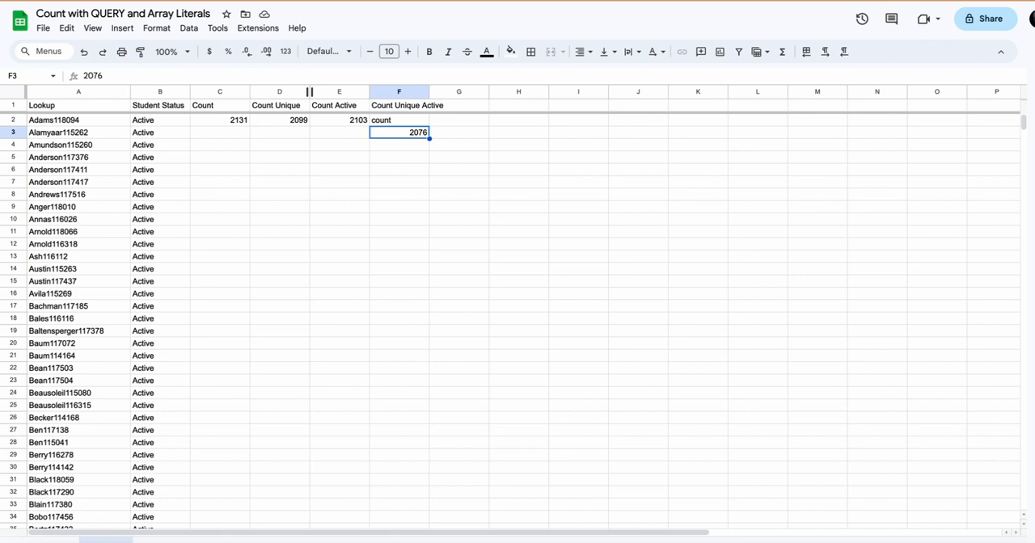
Append label count(Col2) '' to the F2 query string so the count has a blank header.
{"action": "left_click", "coordinate": [413, 124]}
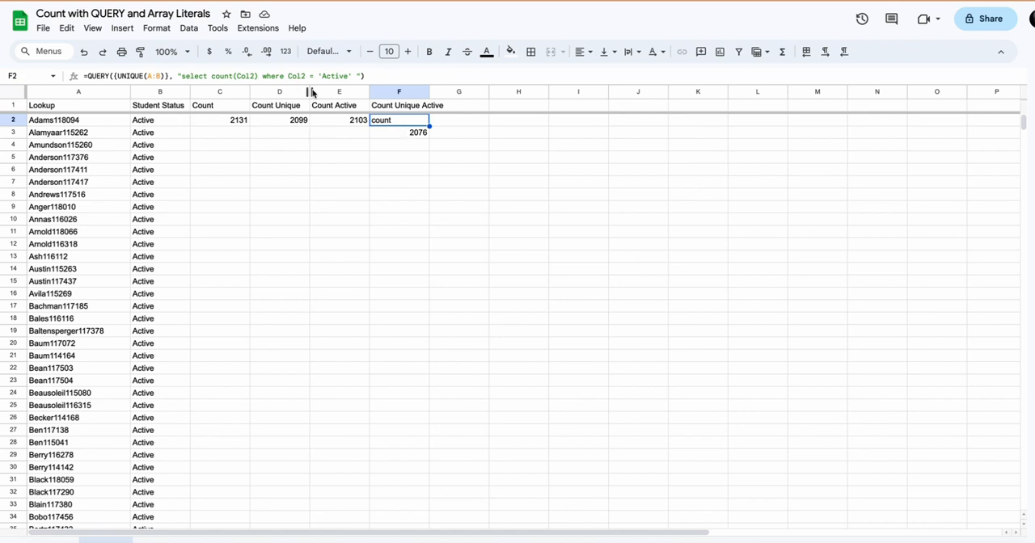
{"action": "left_click", "coordinate": [354, 75]}
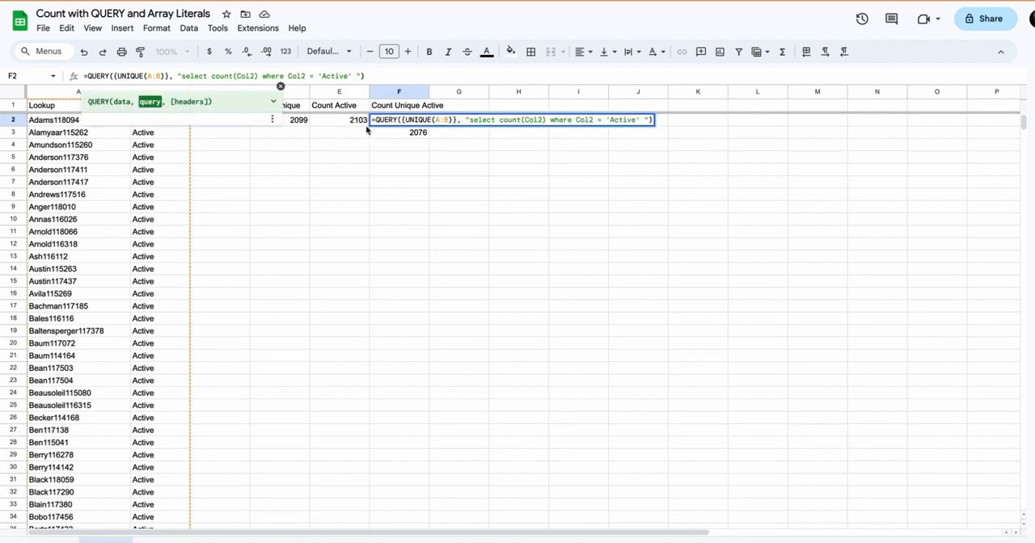
{"action": "type", "text": "label "}
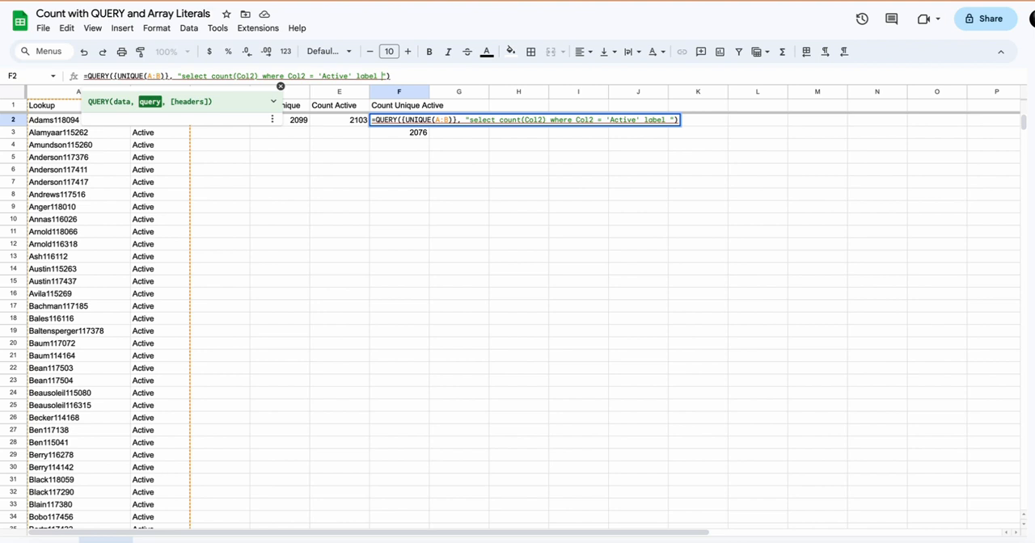
{"action": "type", "text": "count(Cole2)"}
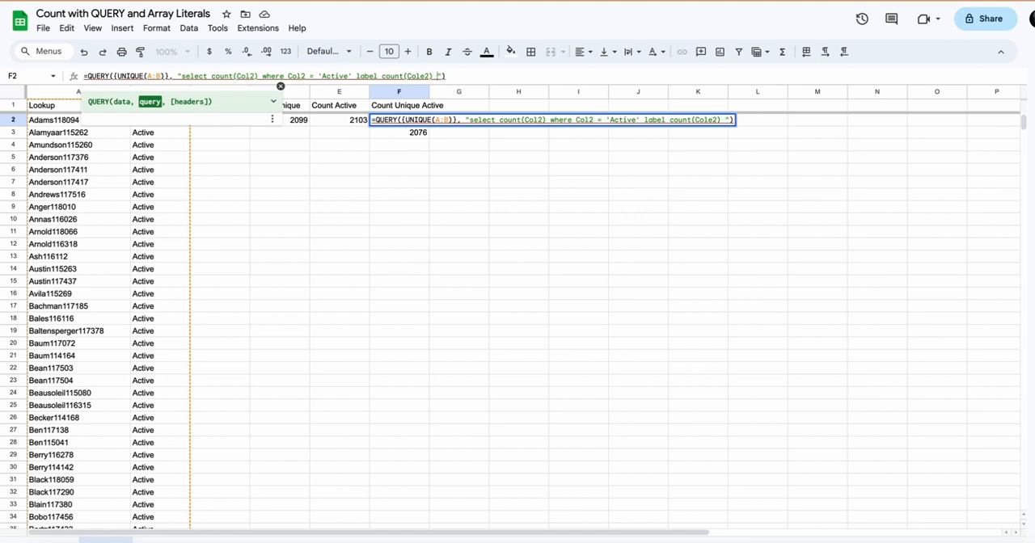
{"action": "key", "text": "BackSpace"}
{"action": "key", "text": "BackSpace"}
{"action": "key", "text": "BackSpace"}
{"action": "key", "text": "BackSpace"}
{"action": "type", "text": "2) ''"}
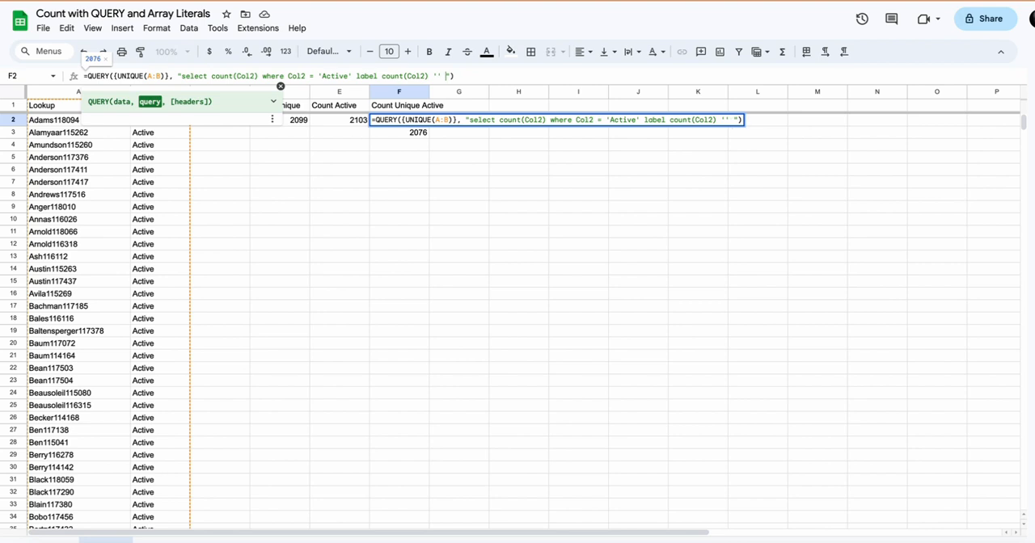
{"action": "key", "text": "Return"}
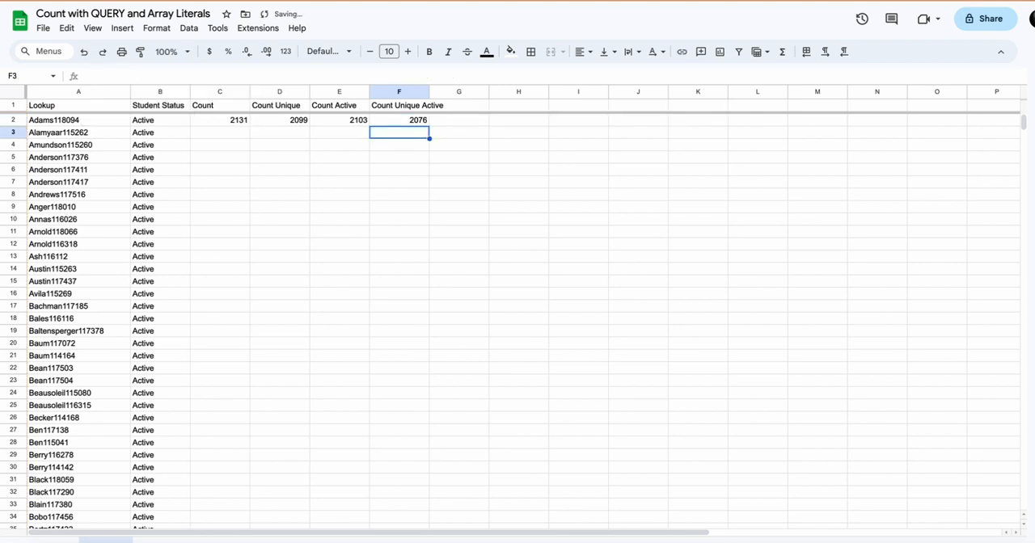
Fit column F's width to its content and make header row 1 bold.
{"action": "double_click", "coordinate": [430, 92]}
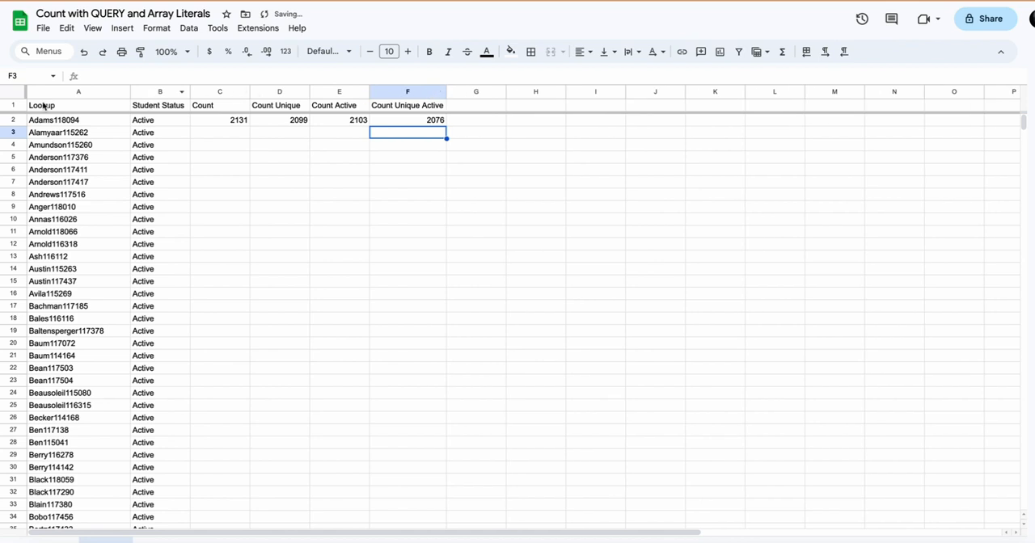
{"action": "left_click", "coordinate": [9, 105]}
{"action": "left_click", "coordinate": [430, 52]}
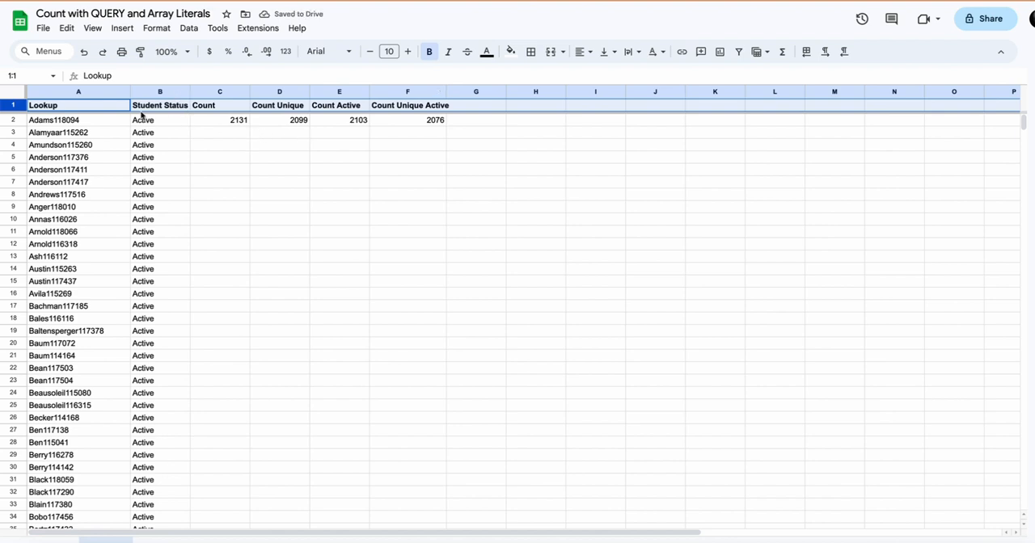
Center the contents of all cells in the sheet horizontally.
{"action": "left_click", "coordinate": [17, 90]}
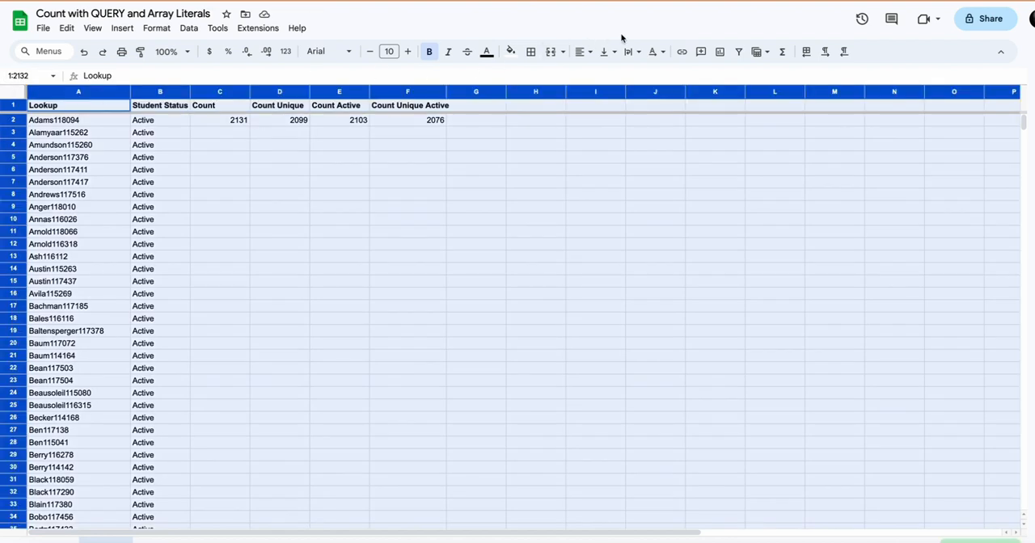
{"action": "left_click", "coordinate": [581, 53]}
{"action": "left_click", "coordinate": [604, 74]}
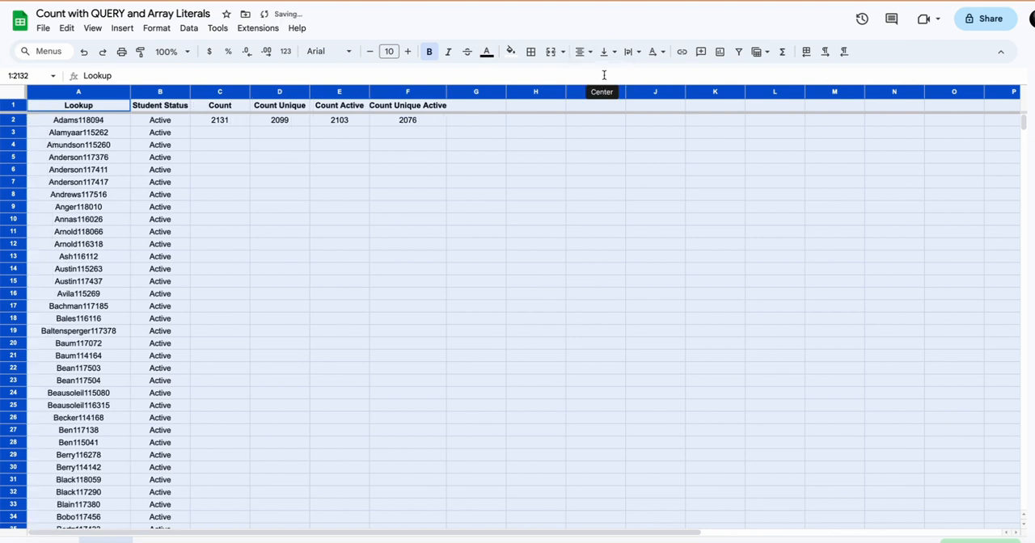
{"action": "left_click", "coordinate": [335, 169]}
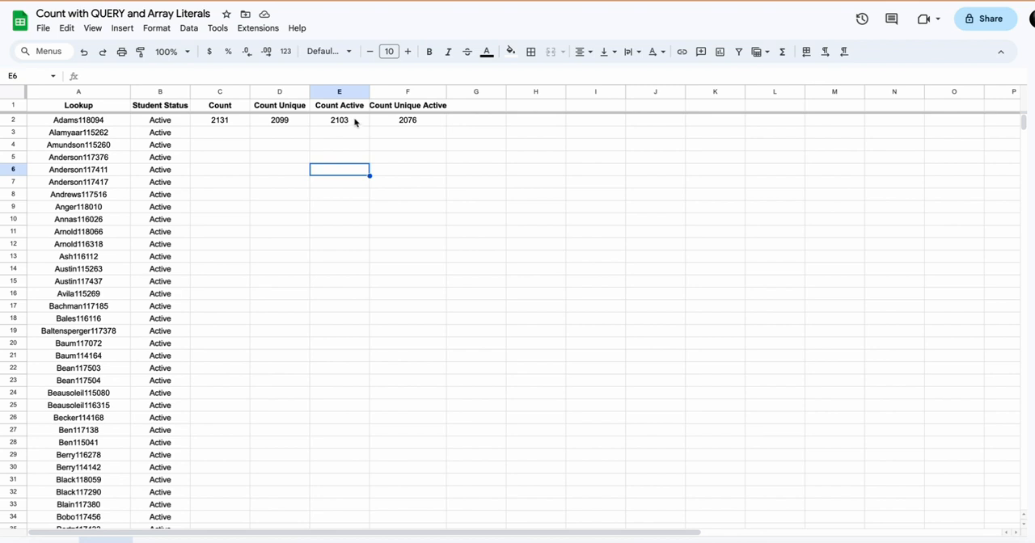
Examine the UNIQUE(A:B) data argument within the F2 QUERY formula.
{"action": "left_click", "coordinate": [409, 121]}
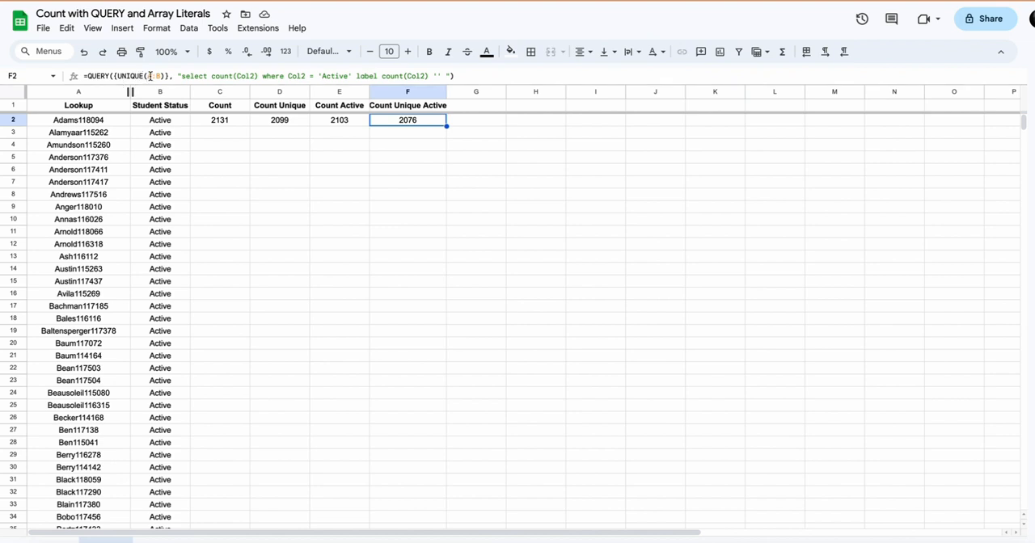
{"action": "left_click_drag", "start_coordinate": [165, 75], "coordinate": [118, 75]}
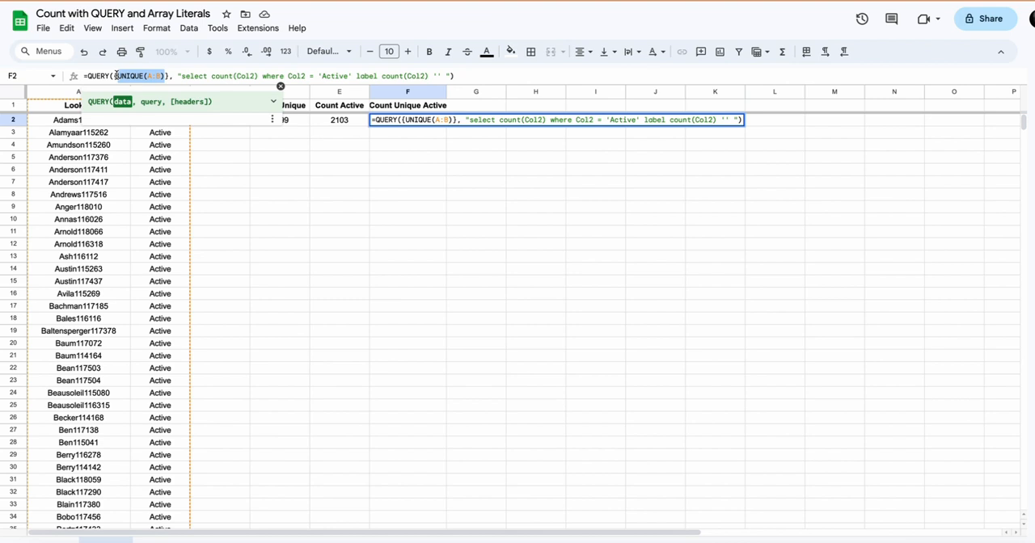
{"action": "key", "text": "Return"}
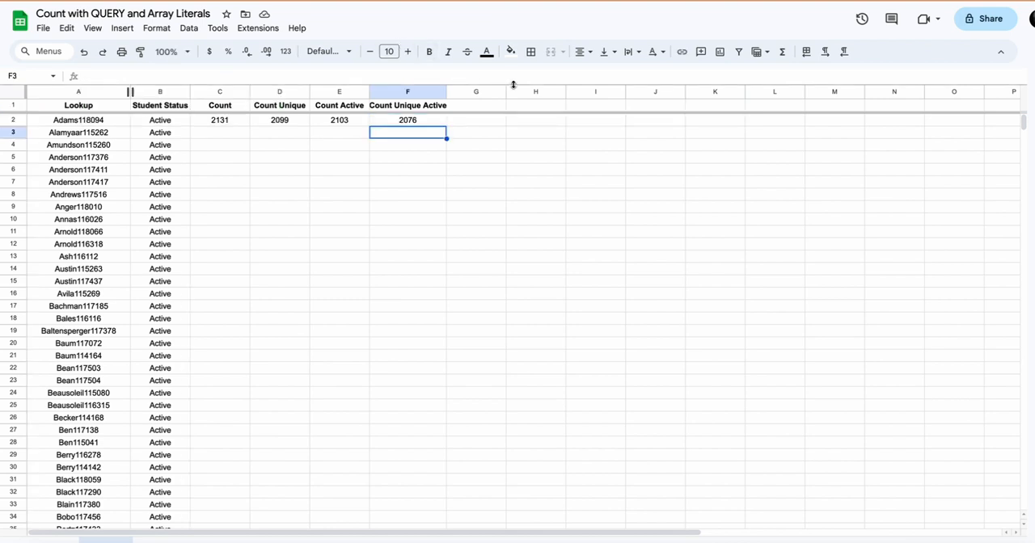
Enter =UNIQUE(A:B) in cell H1 to list the unique Lookup and Student Status rows separately.
{"action": "left_click", "coordinate": [531, 106]}
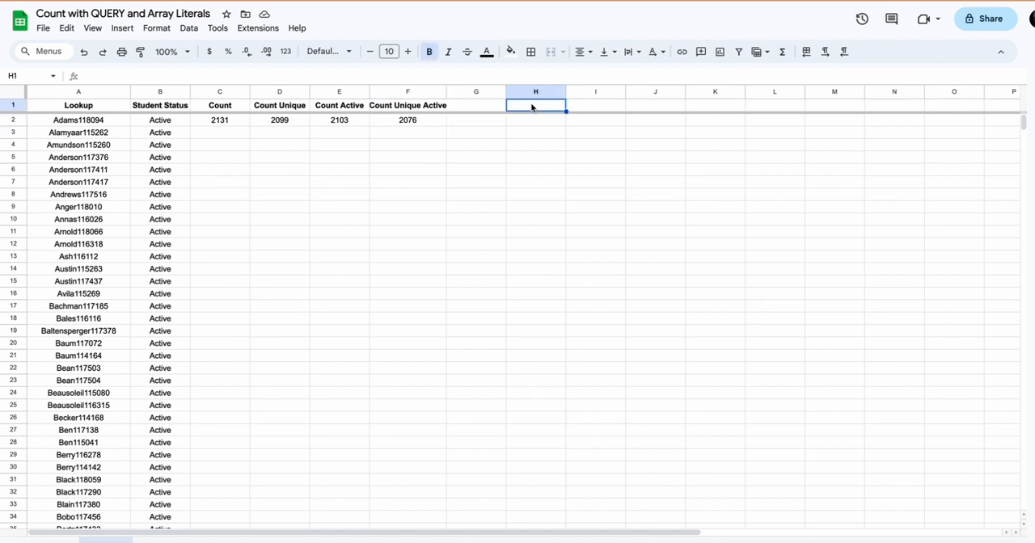
{"action": "type", "text": "=UNIQUE(A:B)"}
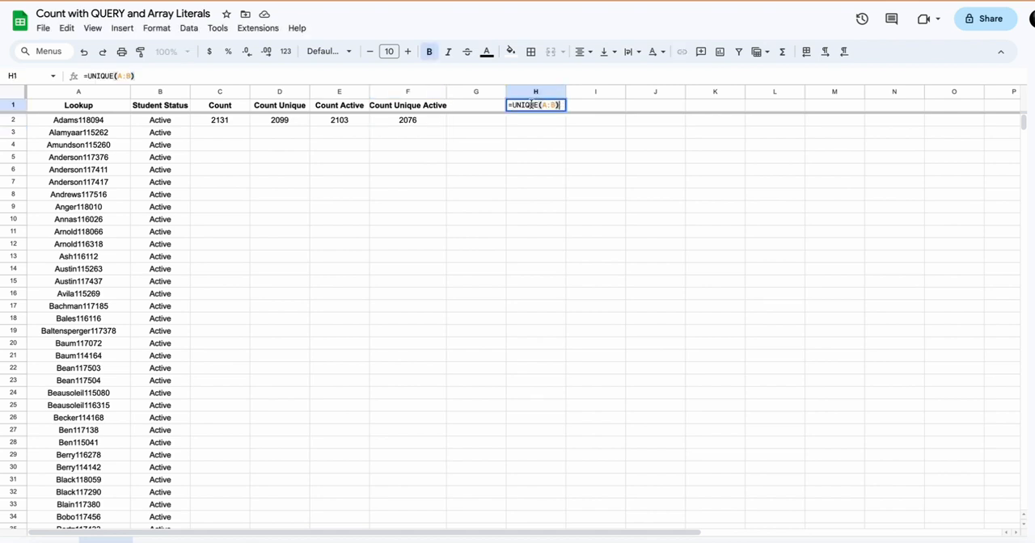
{"action": "key", "text": "Return"}
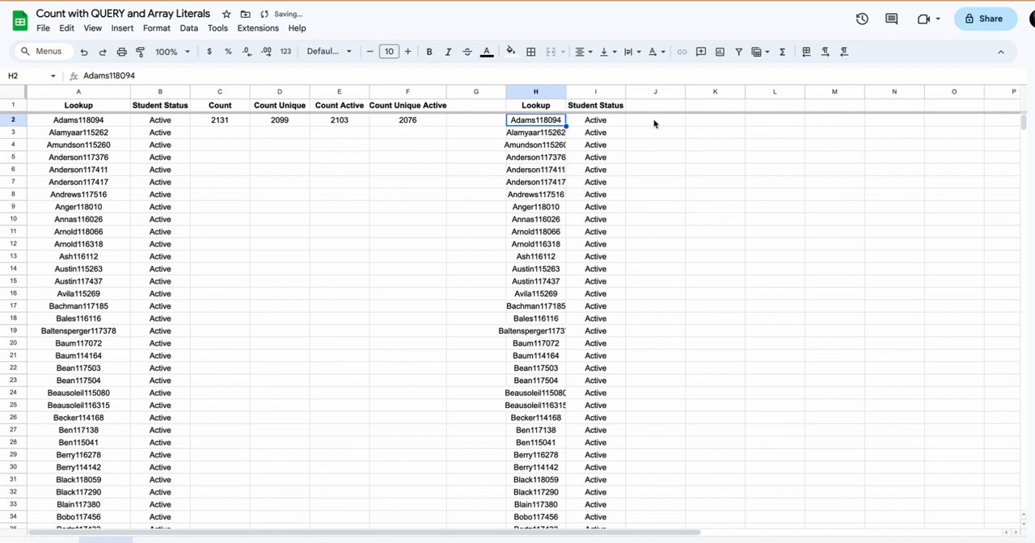
Examine the UNIQUE output columns H and I one at a time and compare them with the QUERY formula in F2.
{"action": "left_click", "coordinate": [539, 91]}
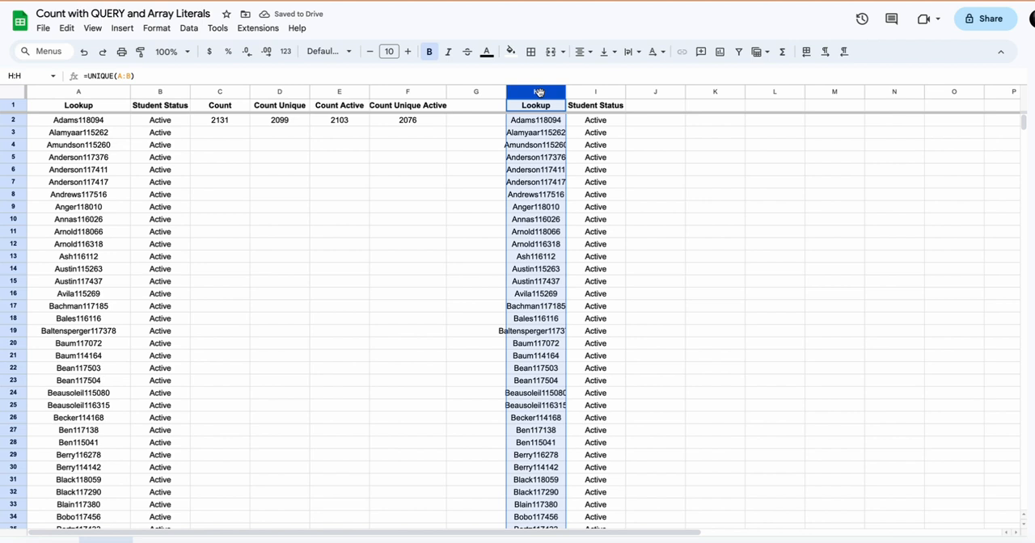
{"action": "left_click", "coordinate": [592, 91]}
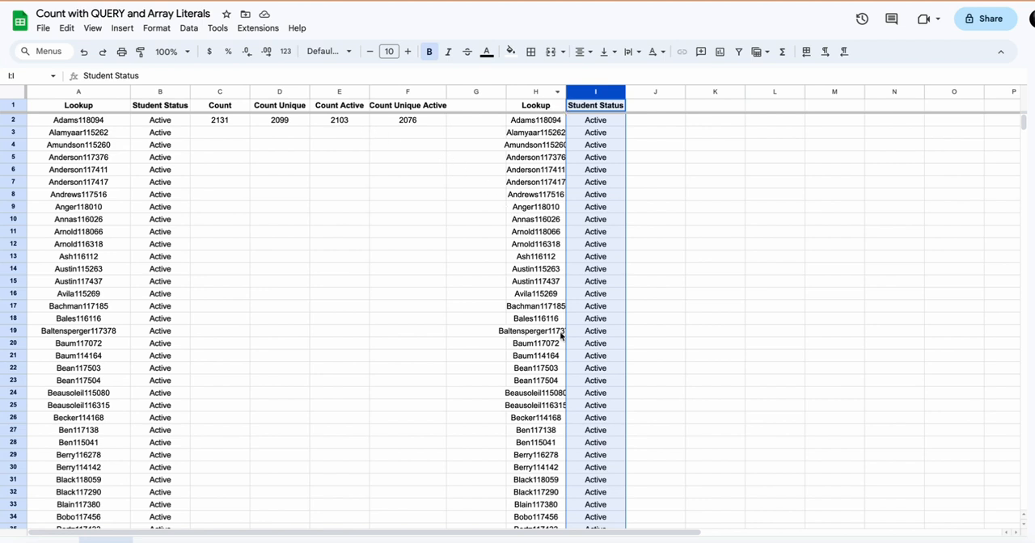
{"action": "left_click", "coordinate": [407, 120]}
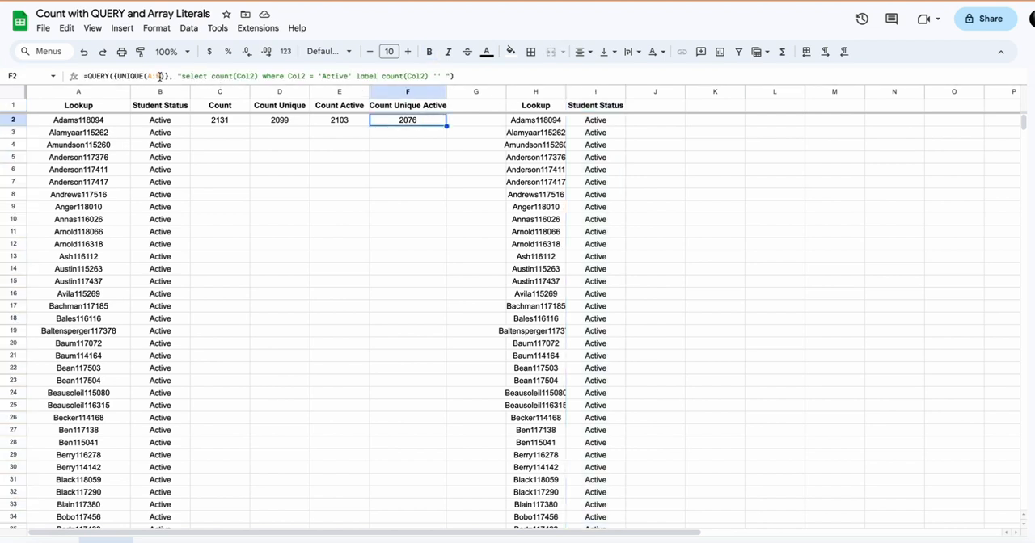
Delete the UNIQUE formula from cell H1 and return to the QUERY formula in F2.
{"action": "left_click", "coordinate": [535, 107]}
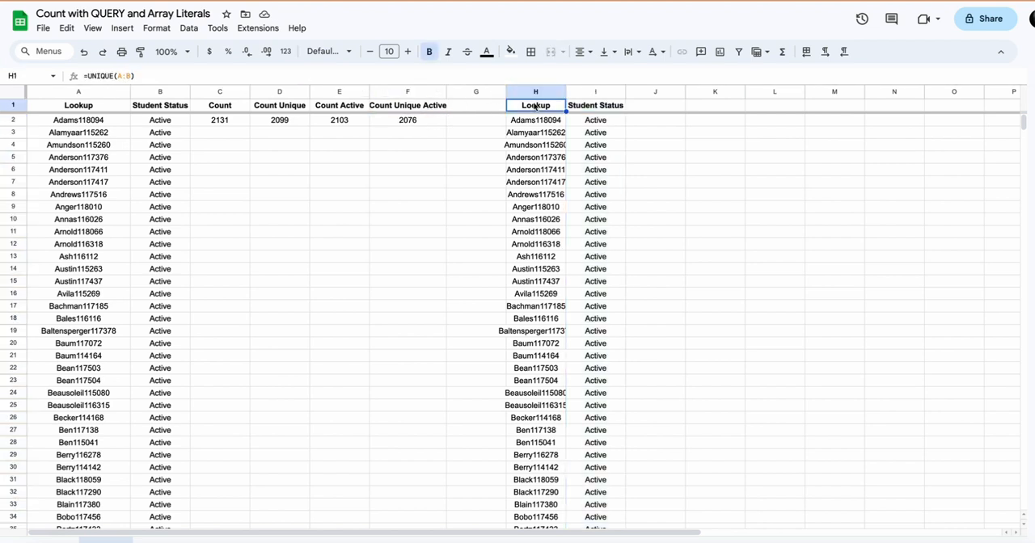
{"action": "key", "text": "Delete"}
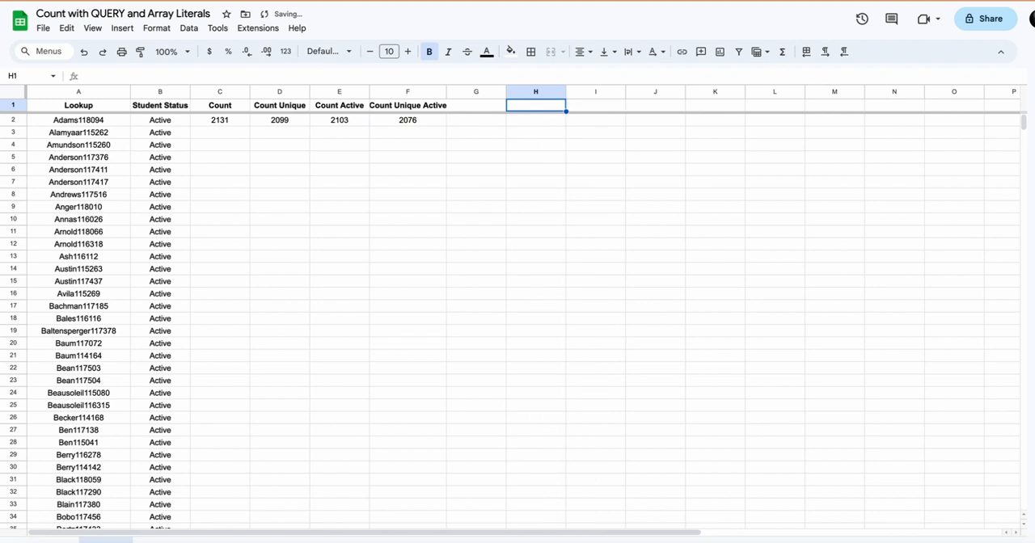
{"action": "left_click", "coordinate": [407, 123]}
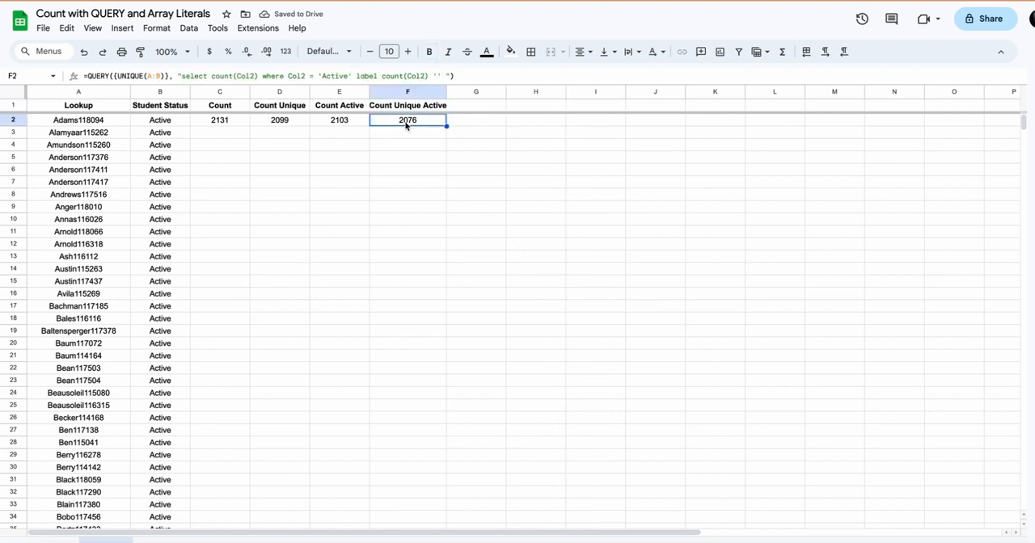